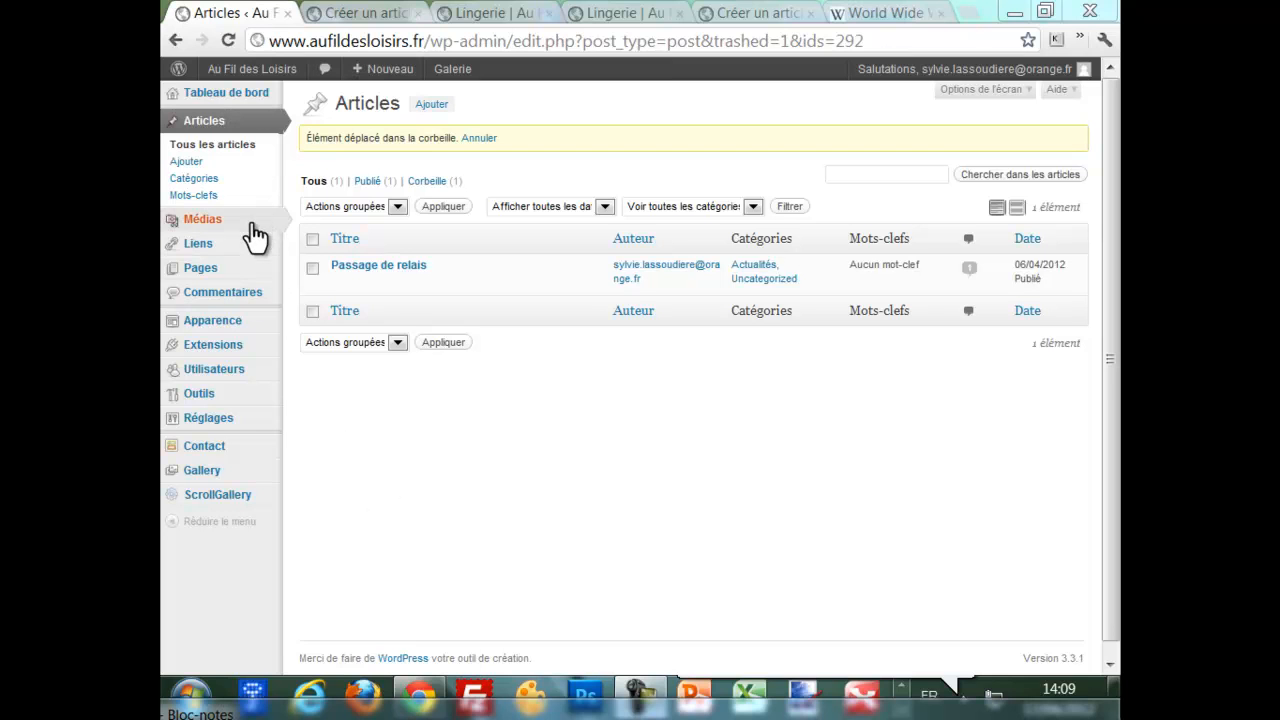
Open the menu management page in the site's appearance settings and review the available pages and categories.
mouse_move(218, 328)
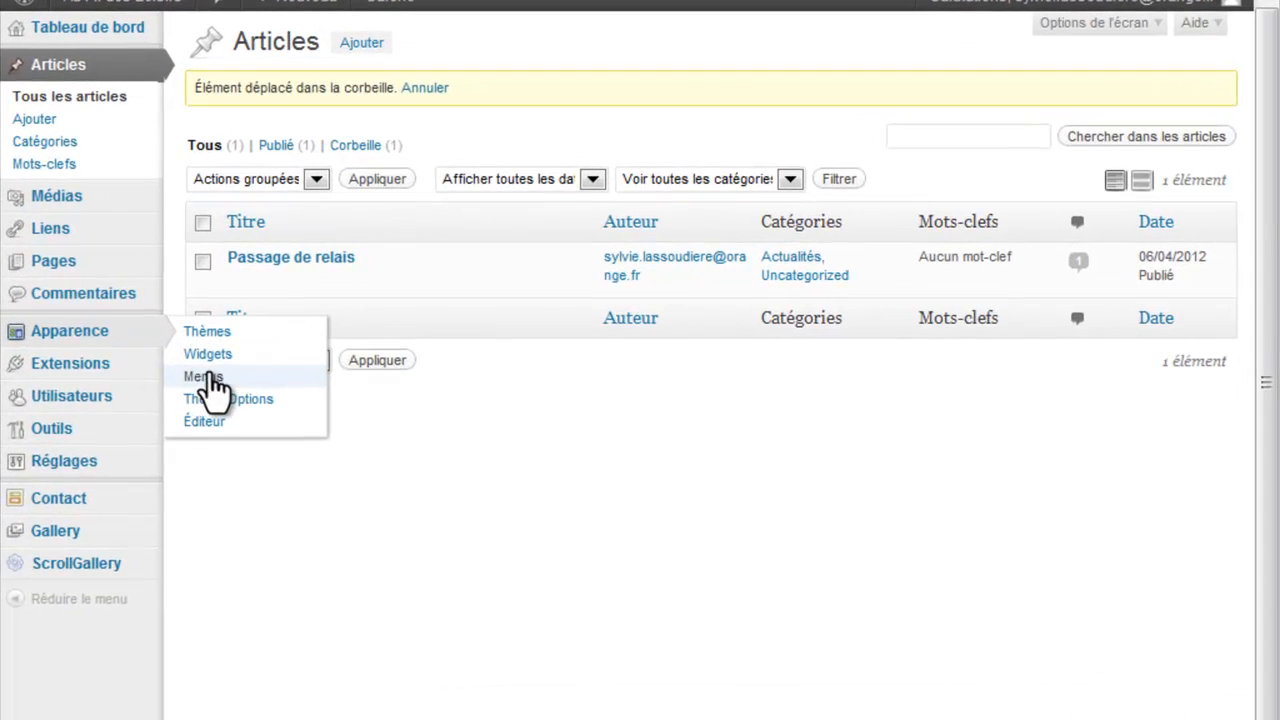
click(311, 355)
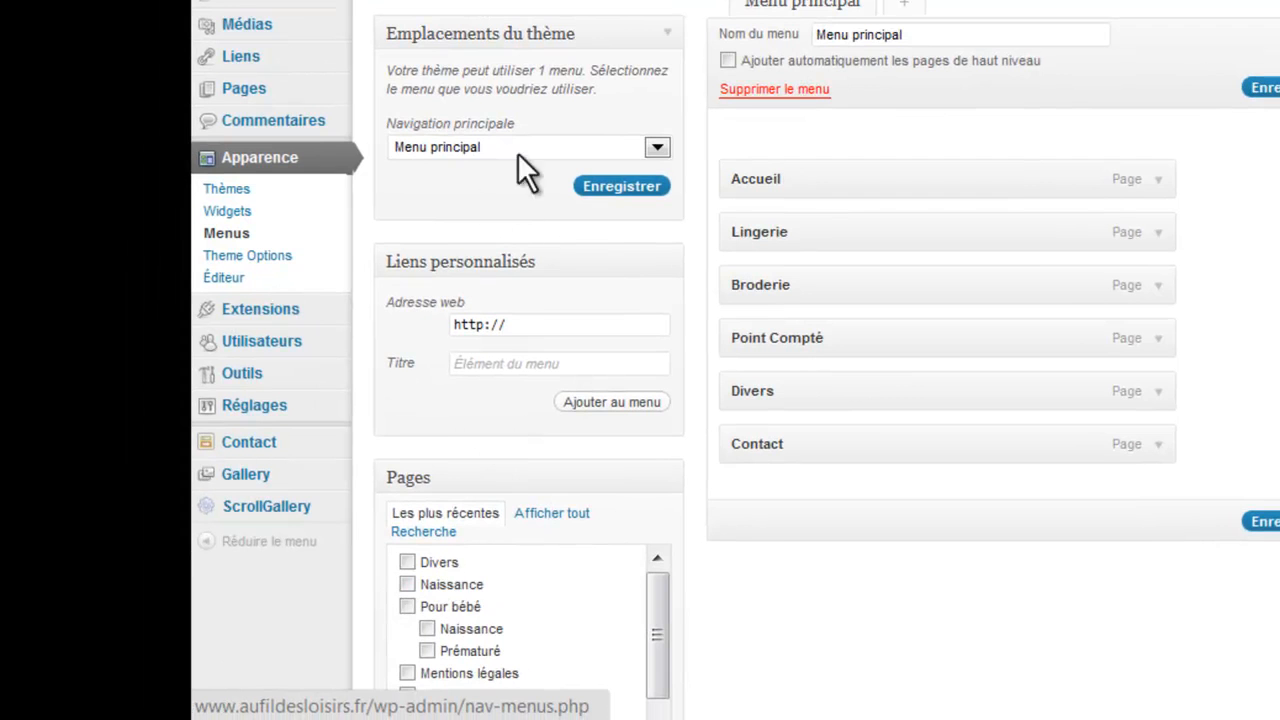
scroll(571, 143, down, 3)
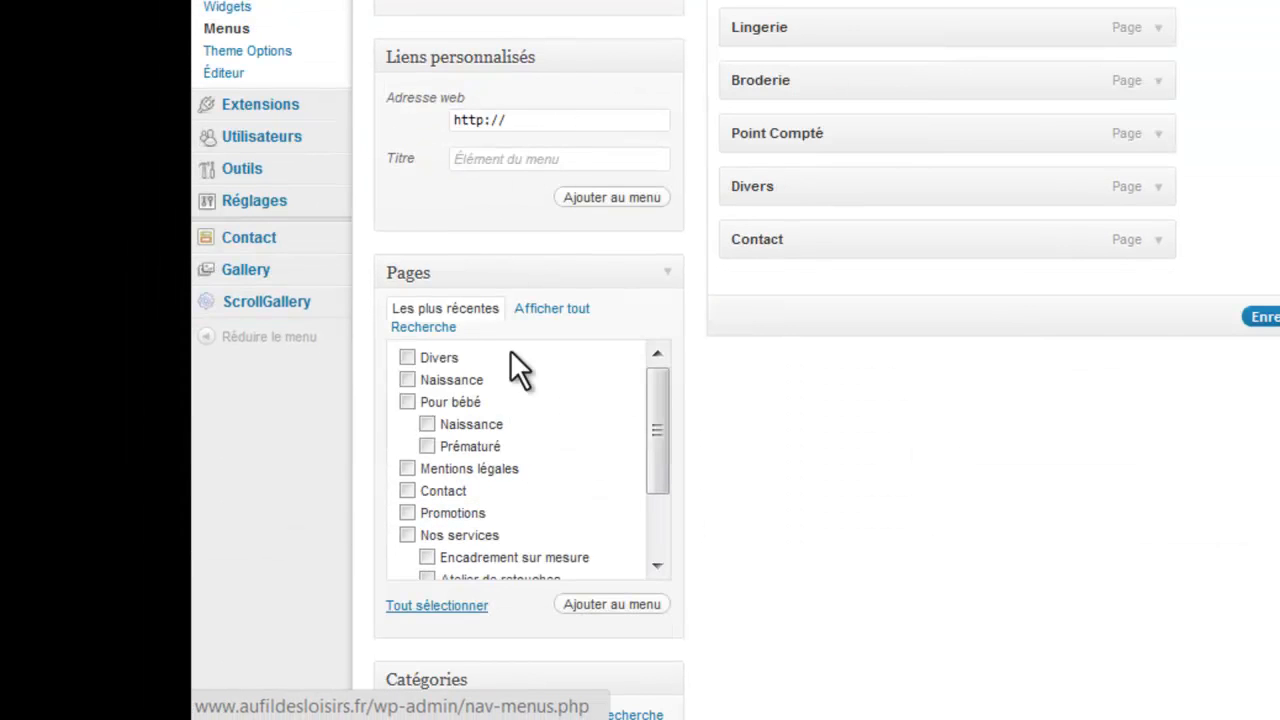
scroll(510, 438, down, 3)
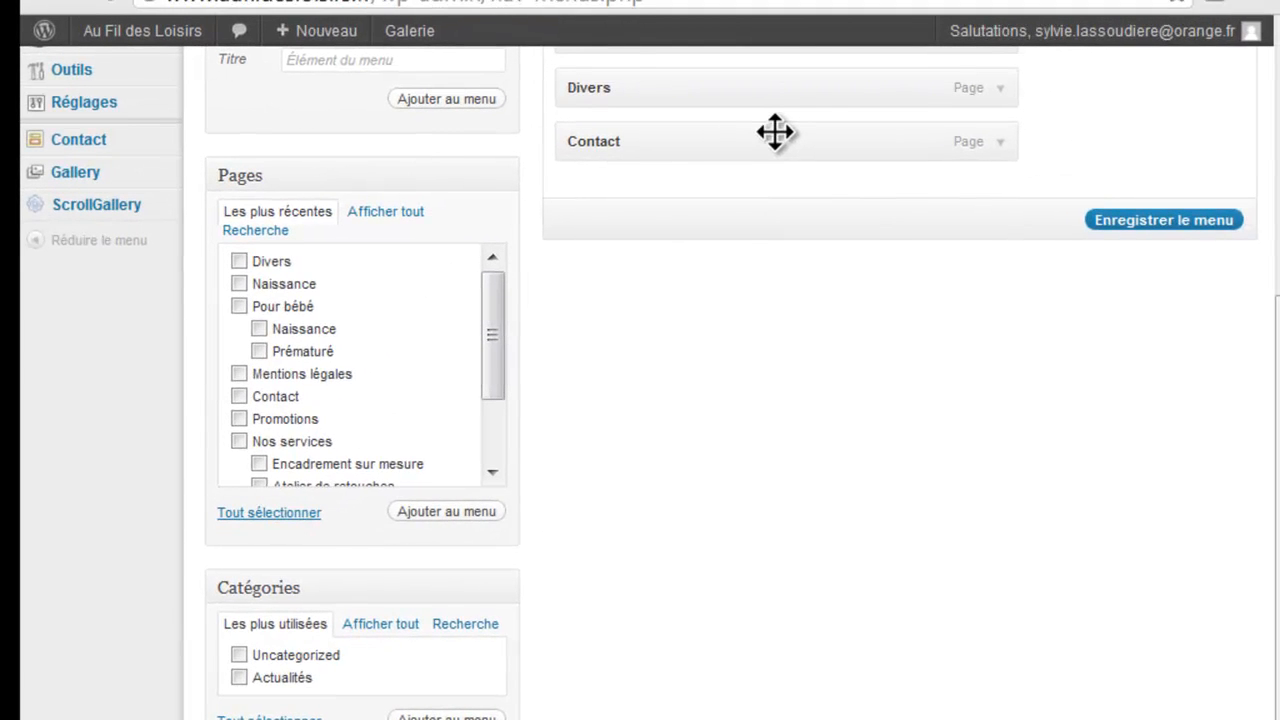
scroll(449, 434, down, 2)
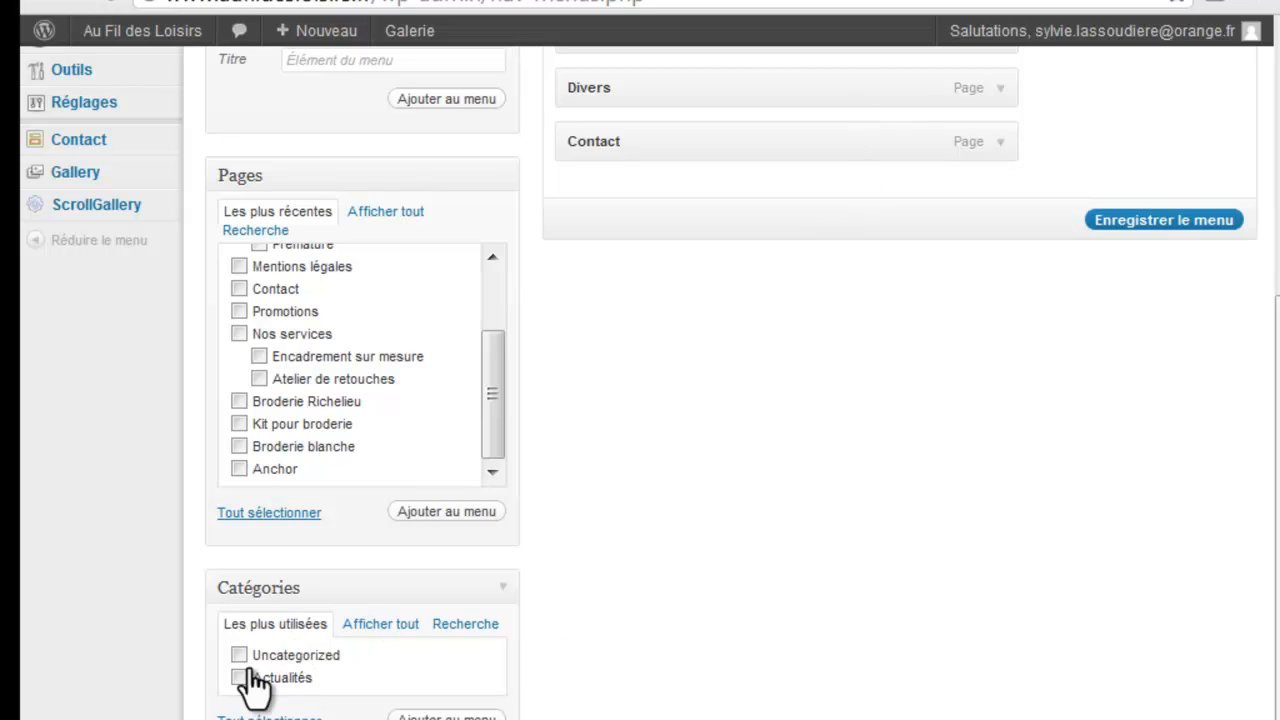
scroll(600, 490, up, 4)
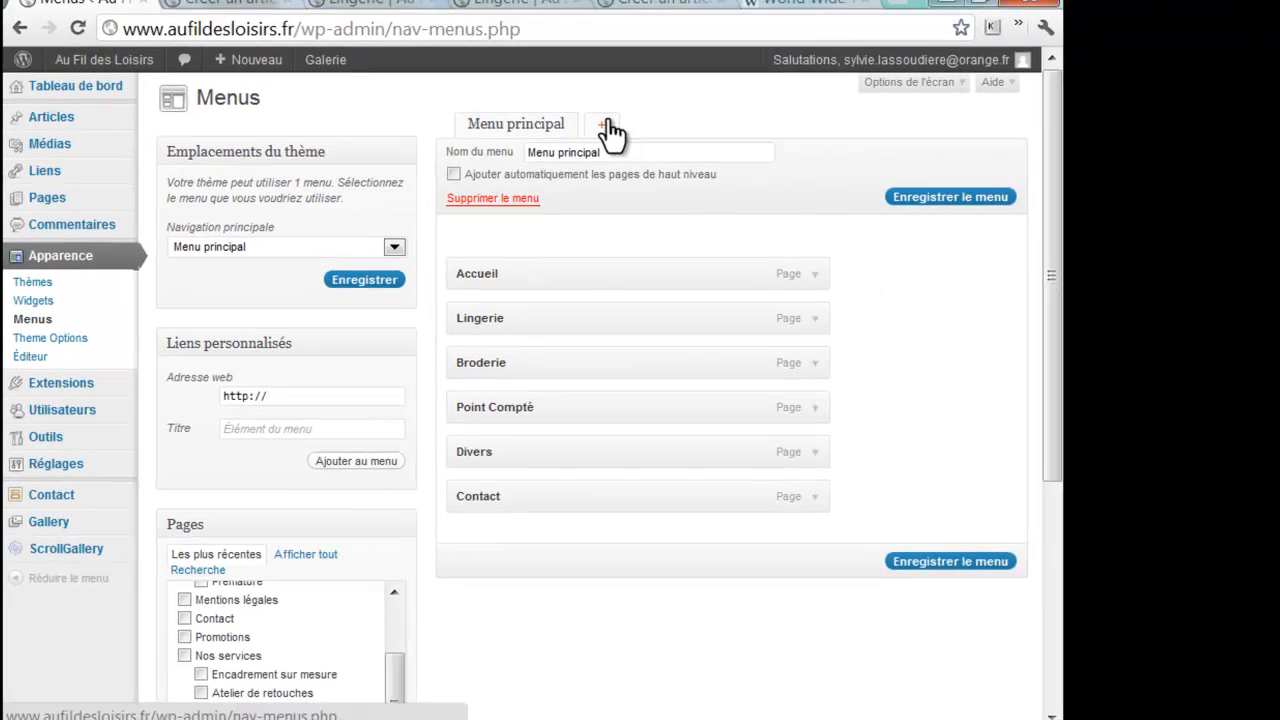
Create a new menu named "Pour l'exemple".
click(742, 108)
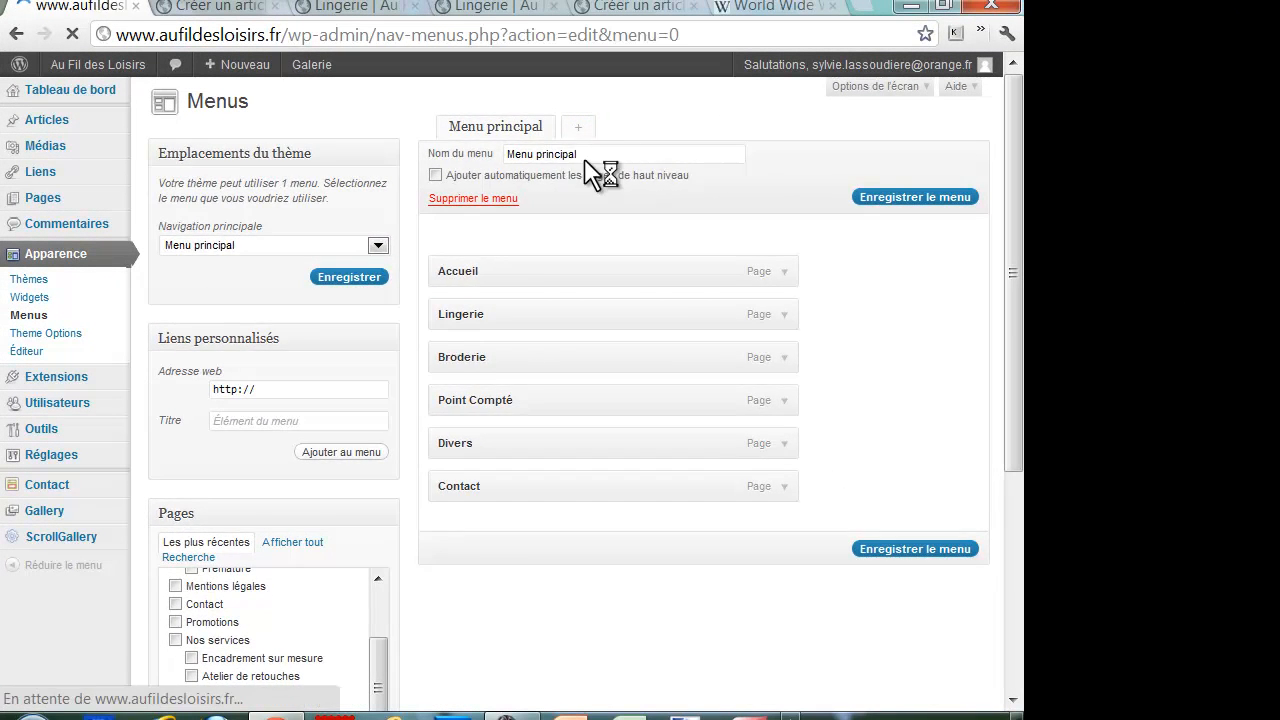
click(572, 153)
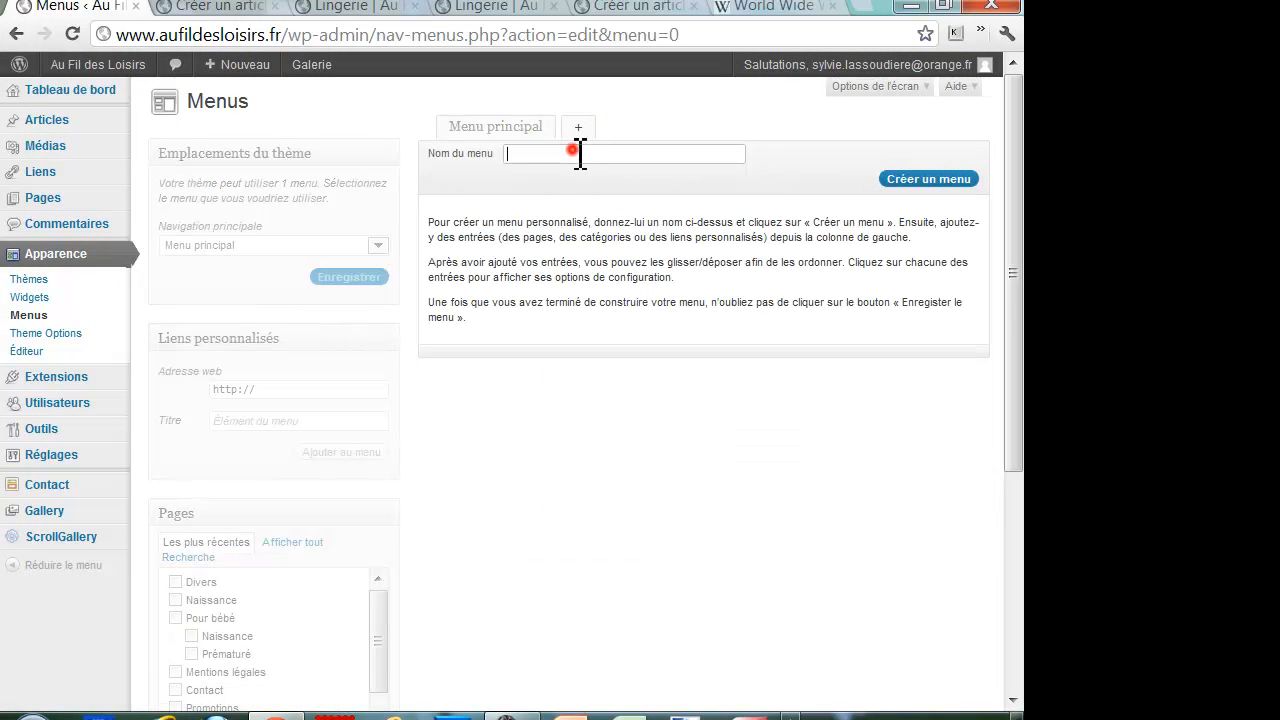
text(Pour l'exemp)
key(BackSpace)
key(BackSpace)
key(BackSpace)
text(lple)
click(928, 181)
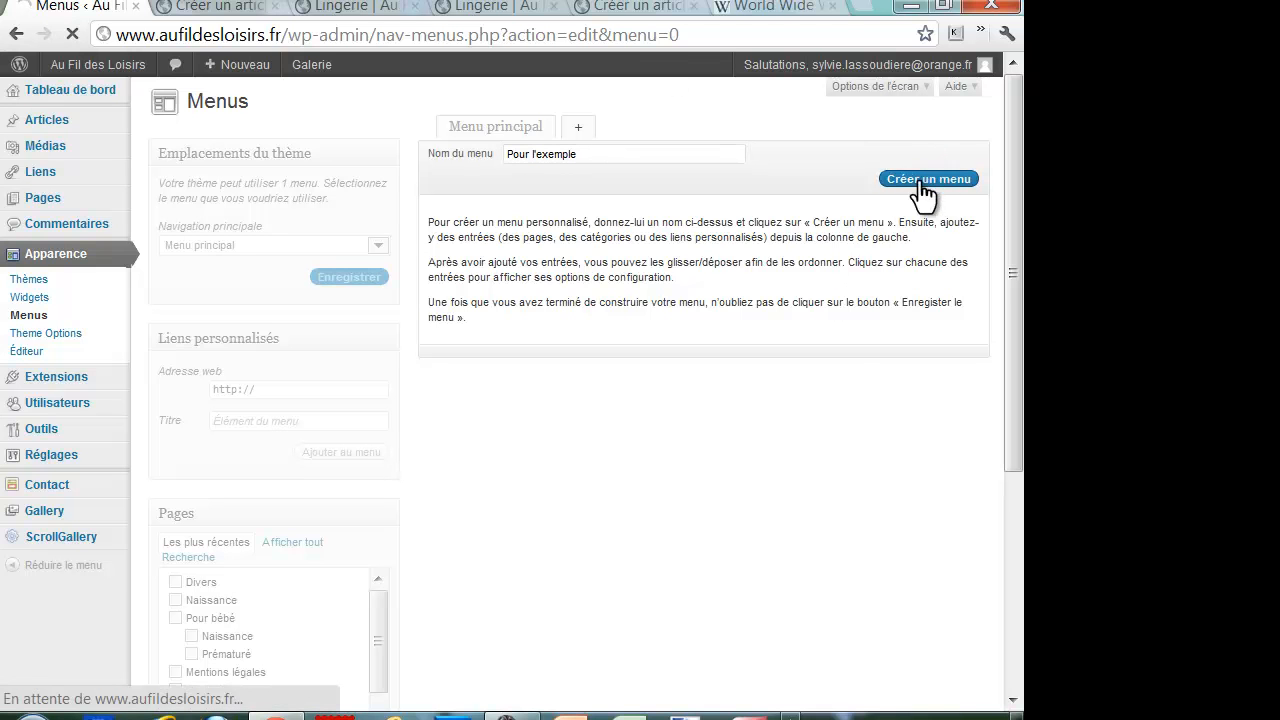
Choose "Pour l'exemple" as the menu for the theme's main navigation location.
scroll(709, 579, down, 4)
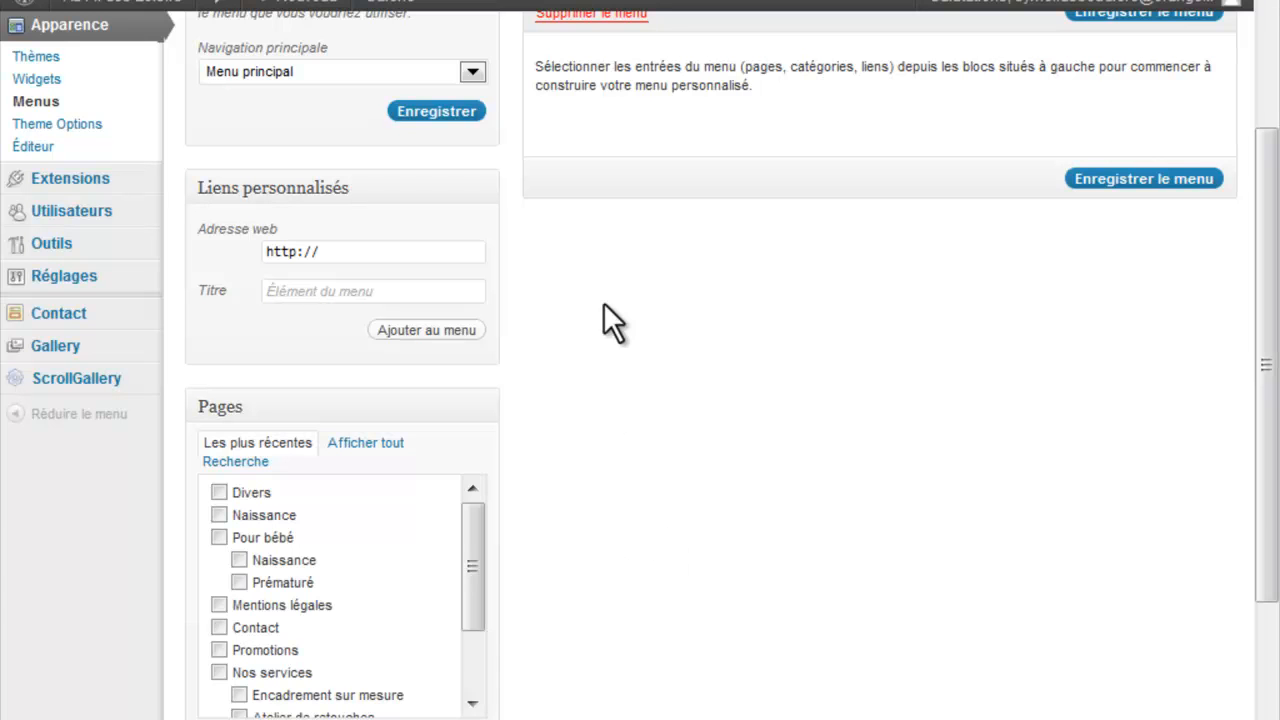
scroll(365, 226, up, 4)
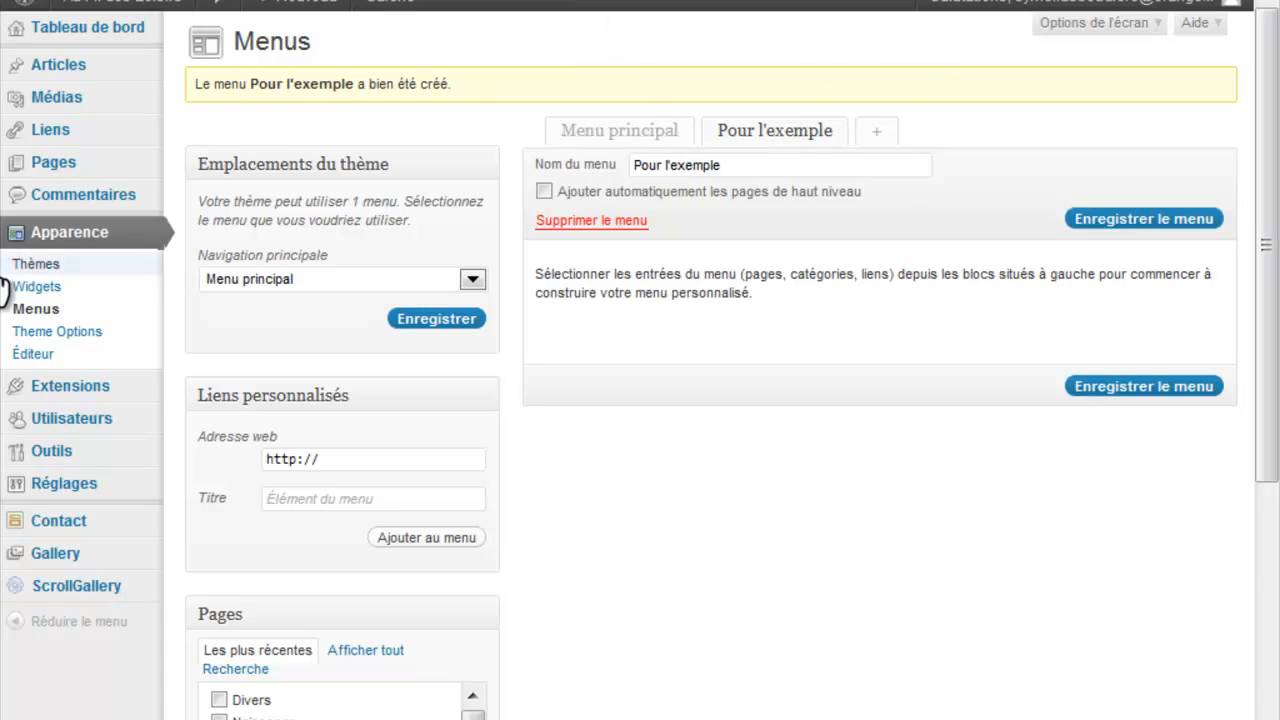
mouse_move(88, 110)
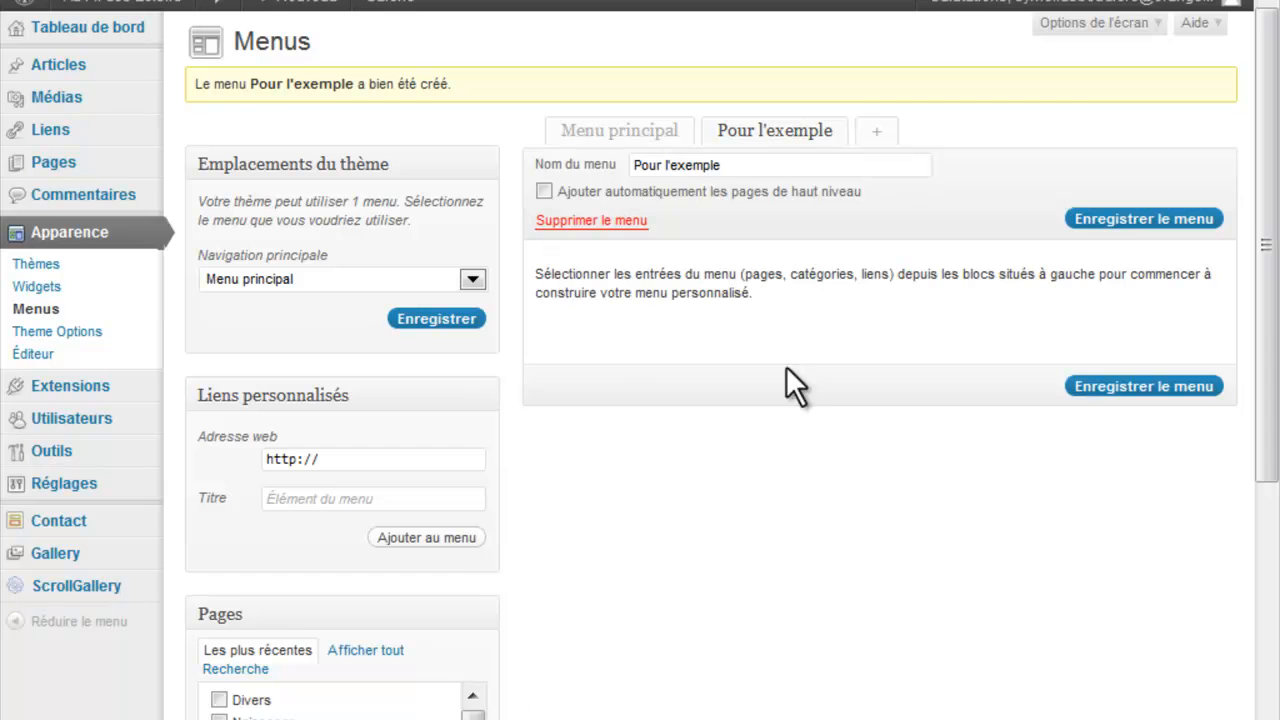
click(733, 131)
click(301, 279)
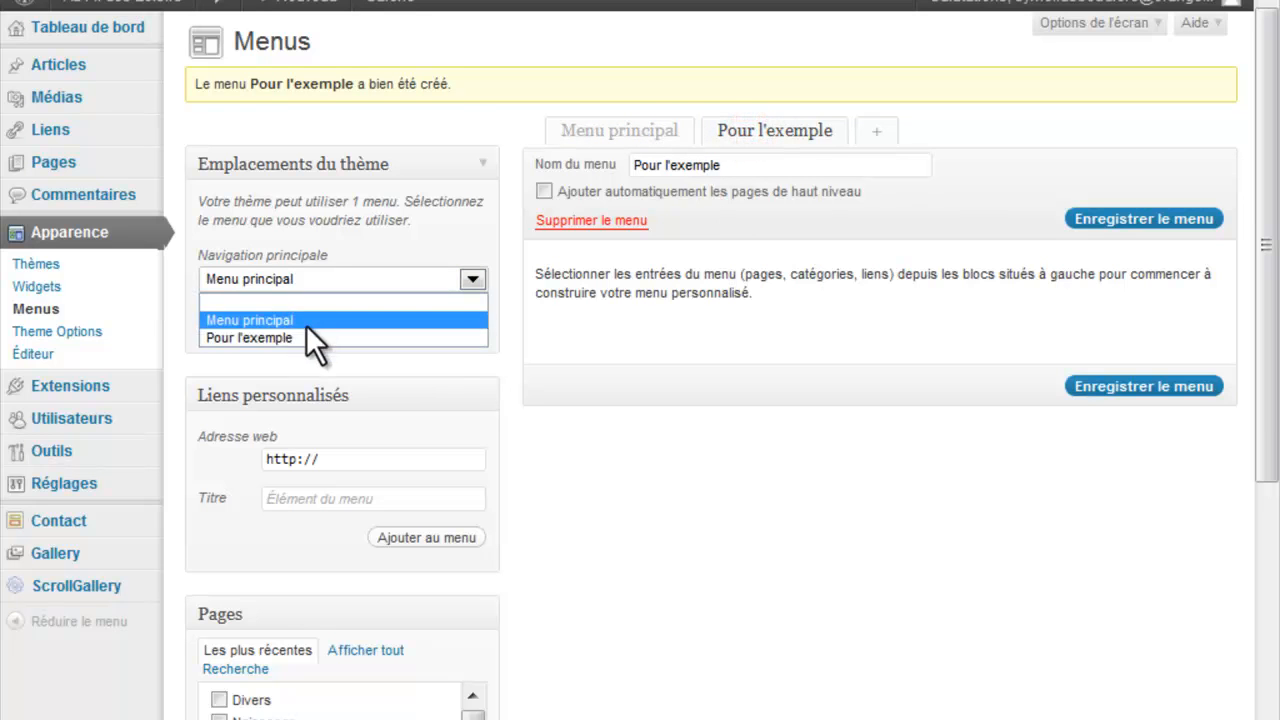
click(306, 339)
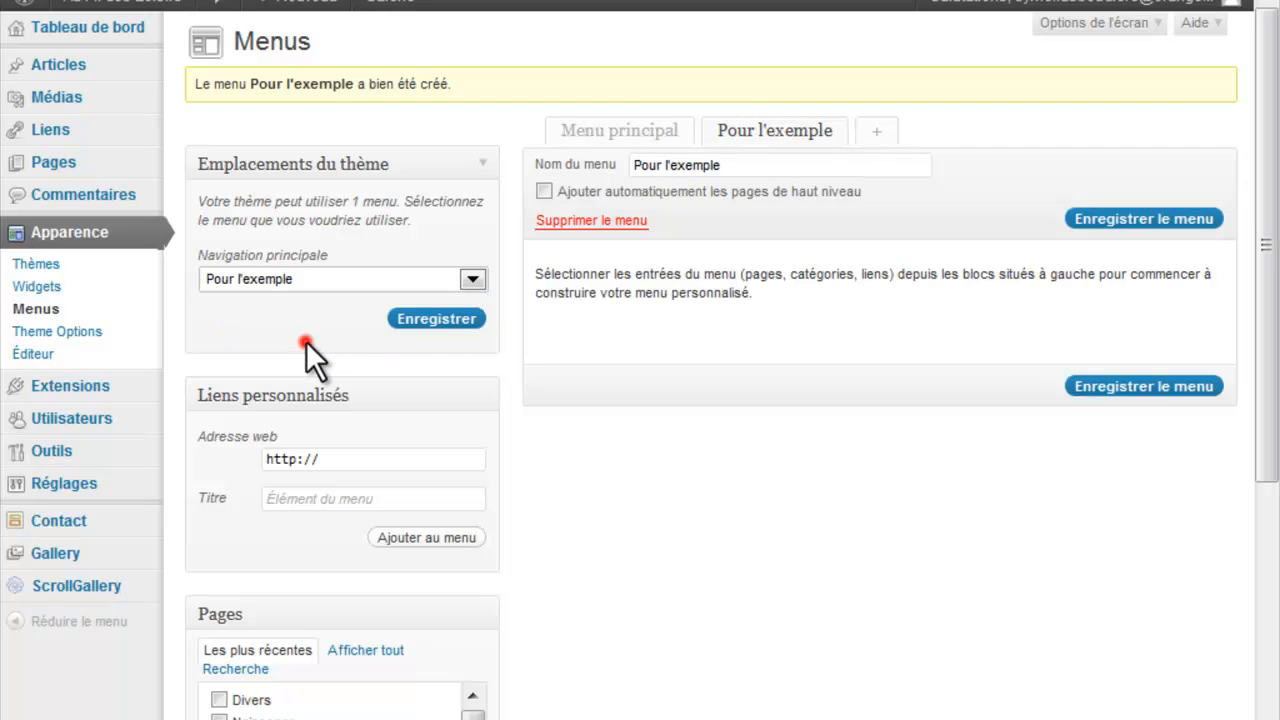
Open the public Au Fil des Loisirs site in a separate browser tab.
right_click(73, 1)
click(124, 22)
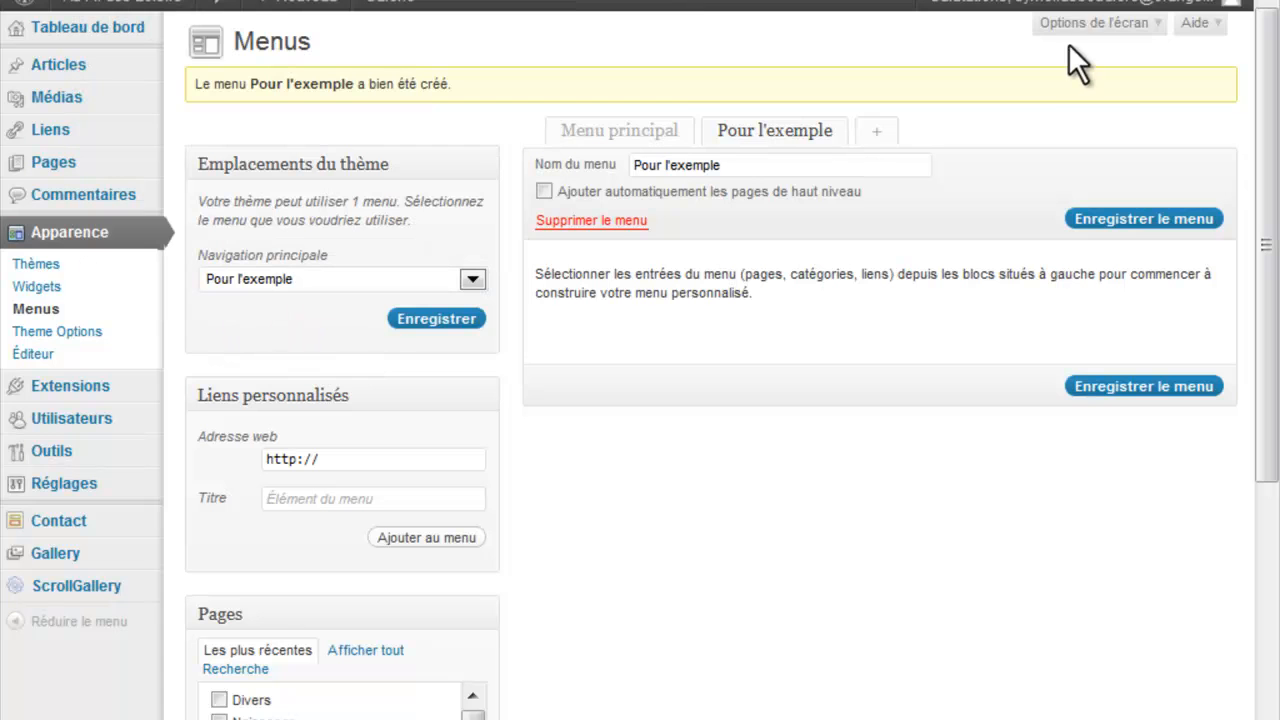
key(BackSpace)
key(Return)
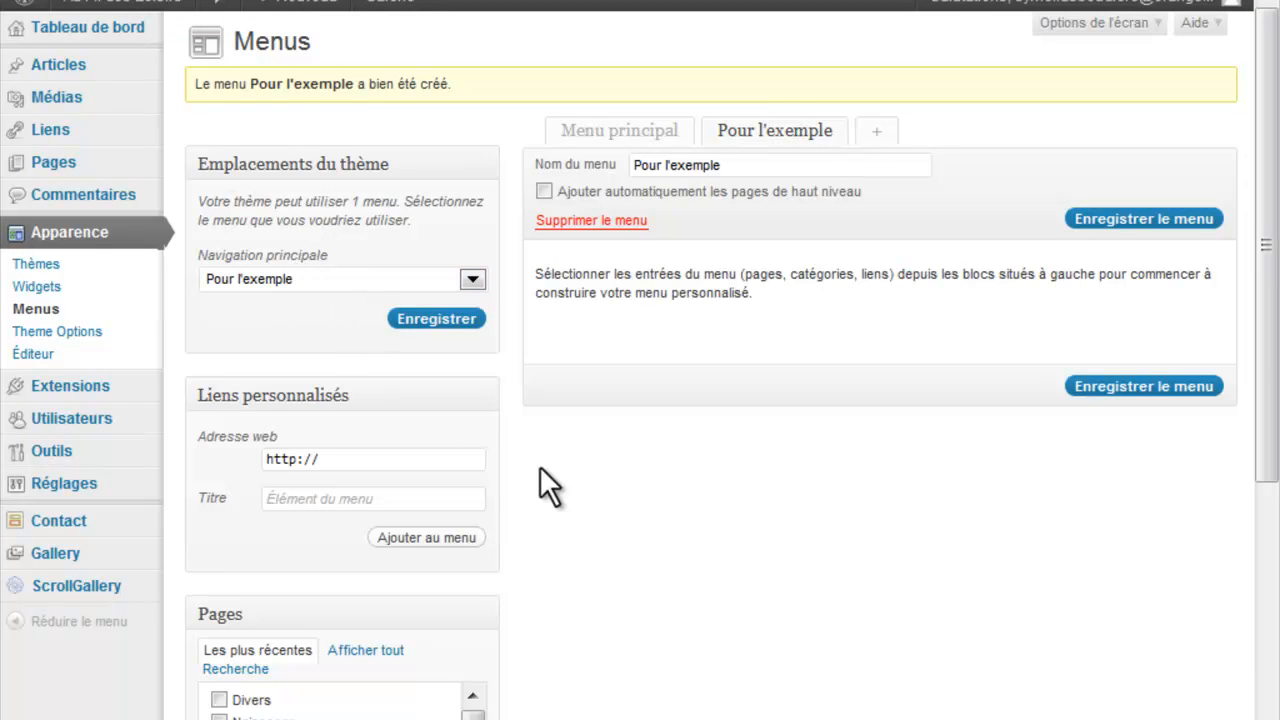
Add the pages Naissance and Prématuré (under Pour bébé), Encadrement sur mesure, Atelier de retouches and Broderie blanche to the menu.
scroll(572, 606, down, 4)
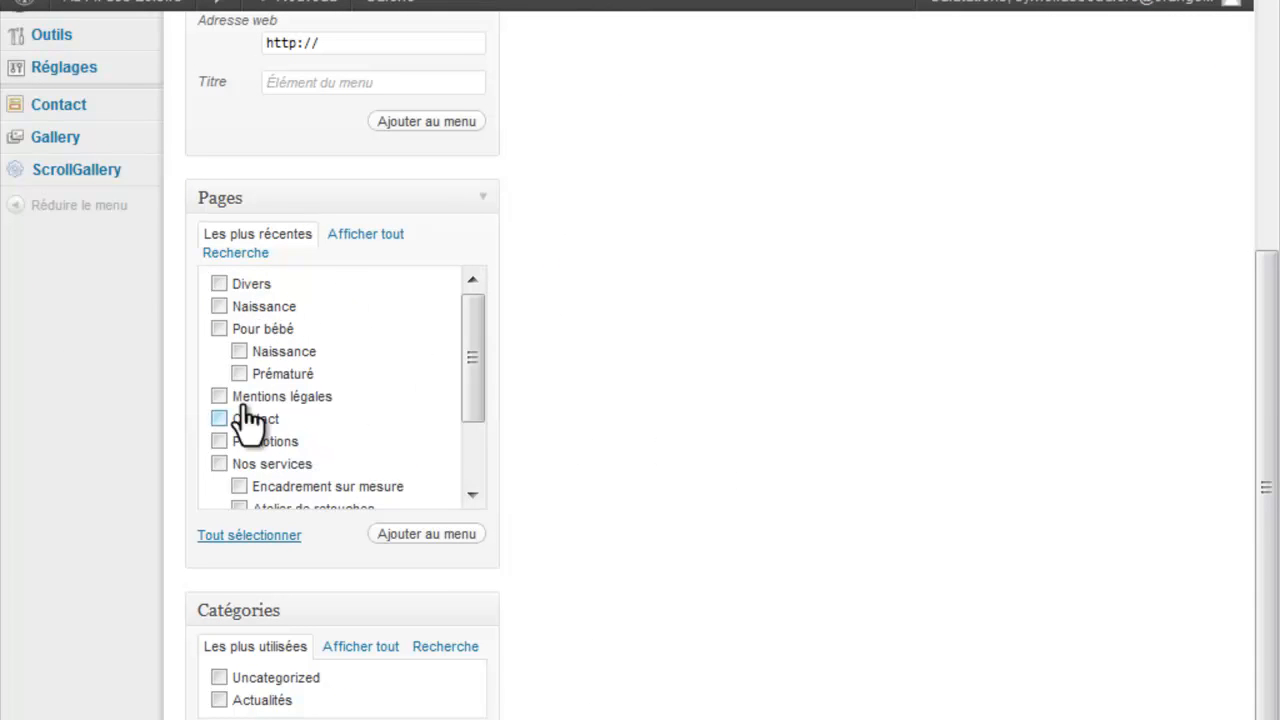
click(239, 350)
click(239, 373)
scroll(245, 400, down, 2)
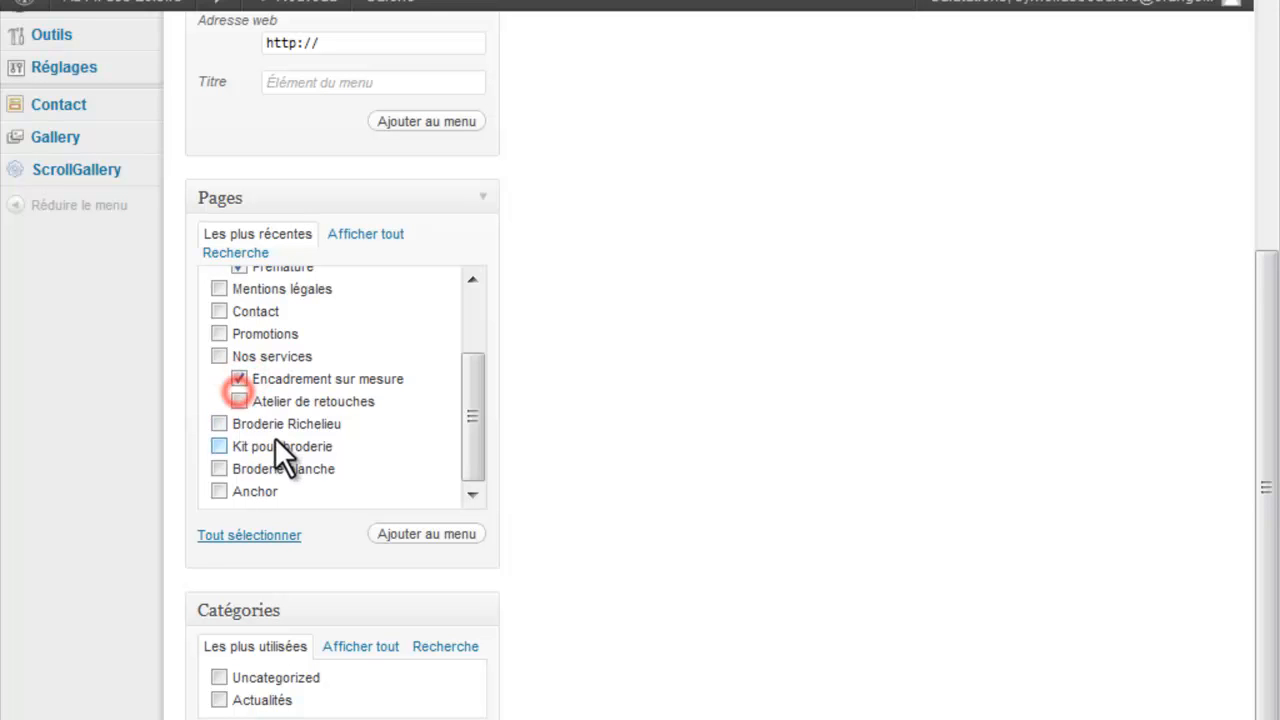
click(239, 401)
scroll(220, 451, down, 1)
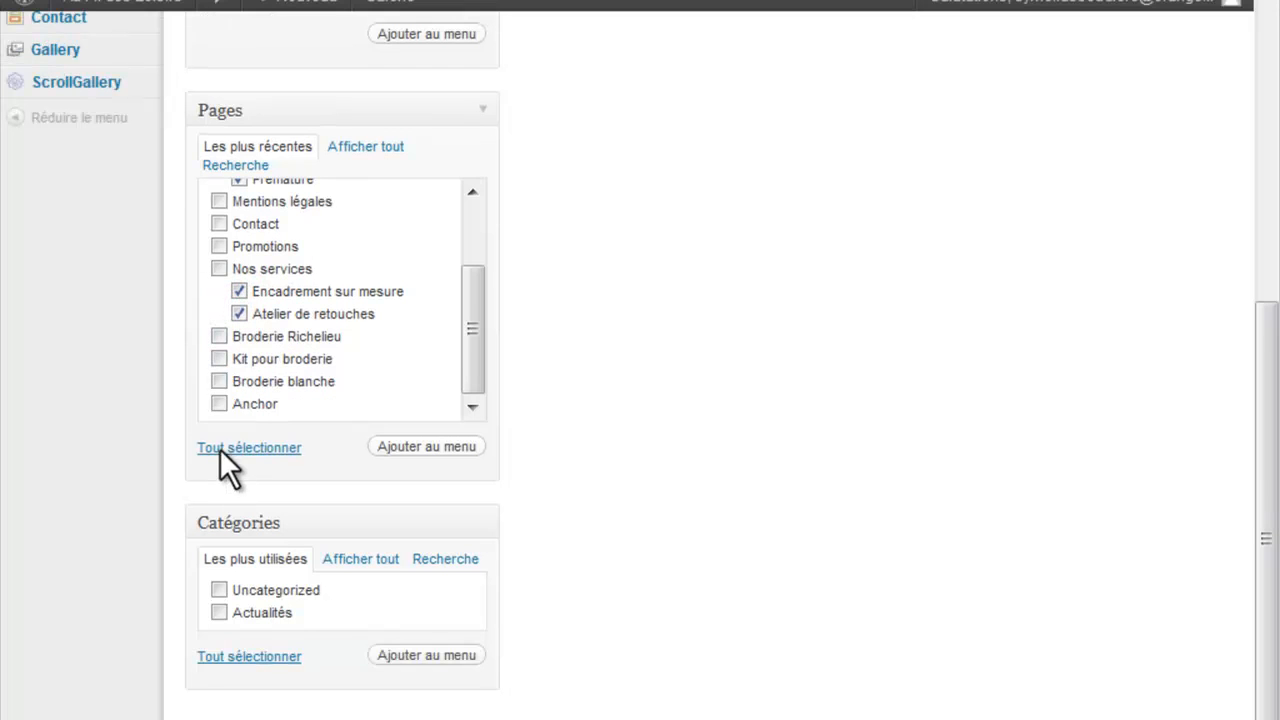
click(219, 381)
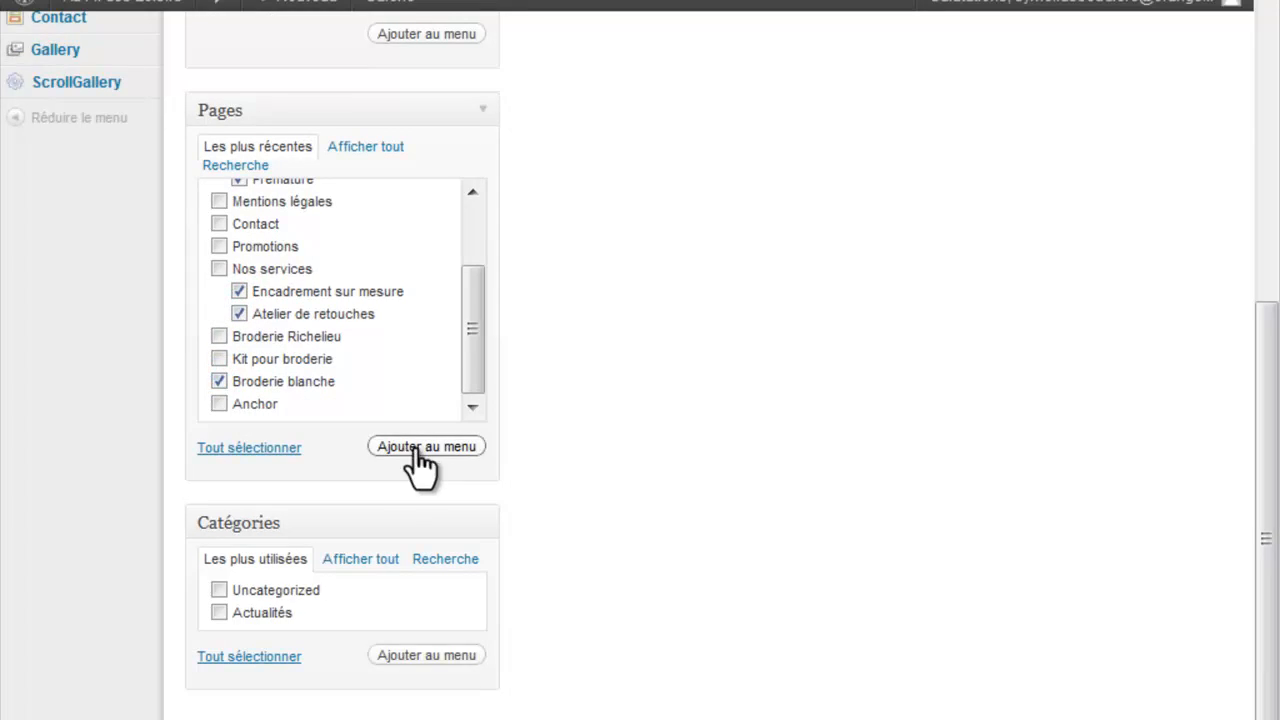
click(420, 446)
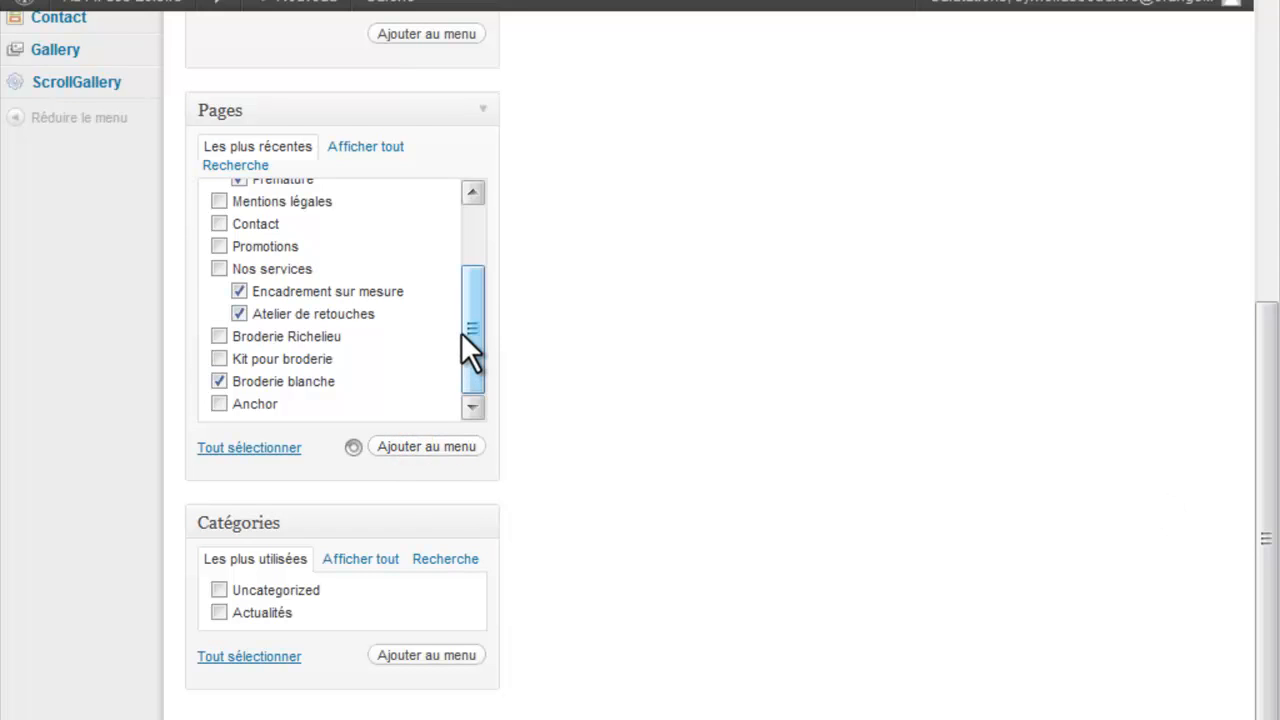
scroll(628, 215, up, 5)
Add the Actualités category to the "Pour l'exemple" menu.
scroll(628, 215, down, 5)
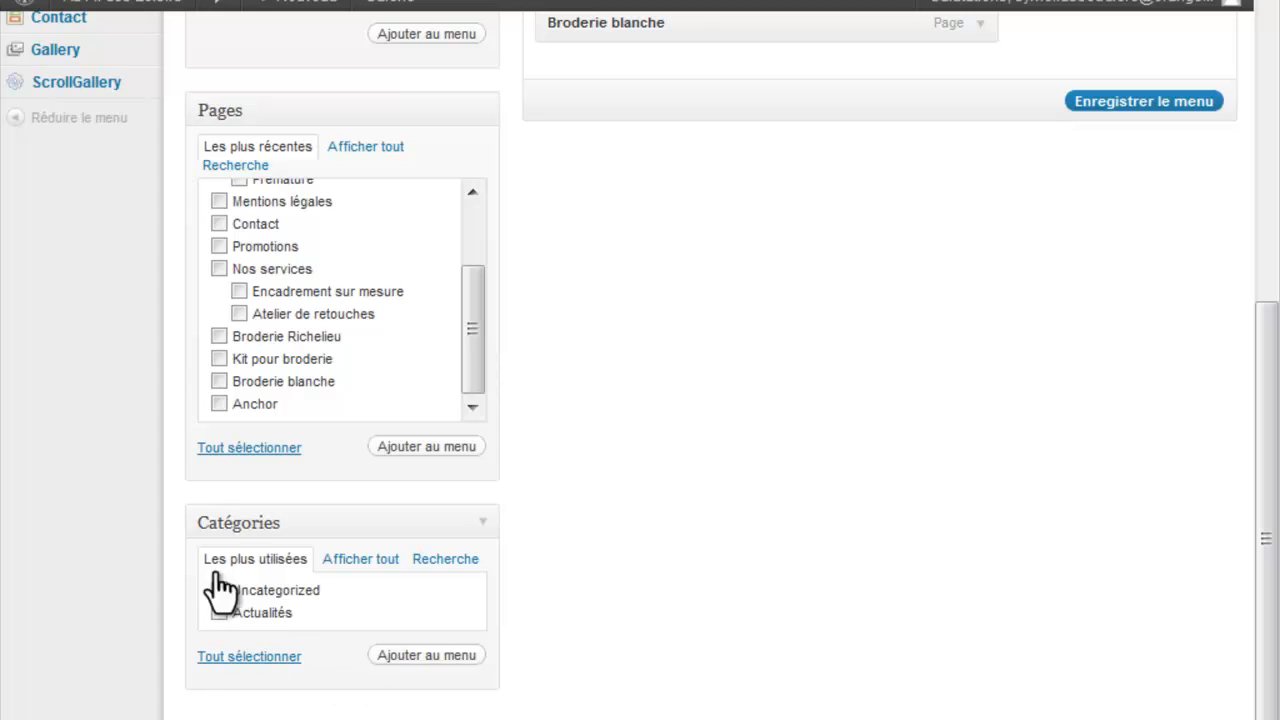
click(219, 612)
click(411, 654)
scroll(900, 418, up, 6)
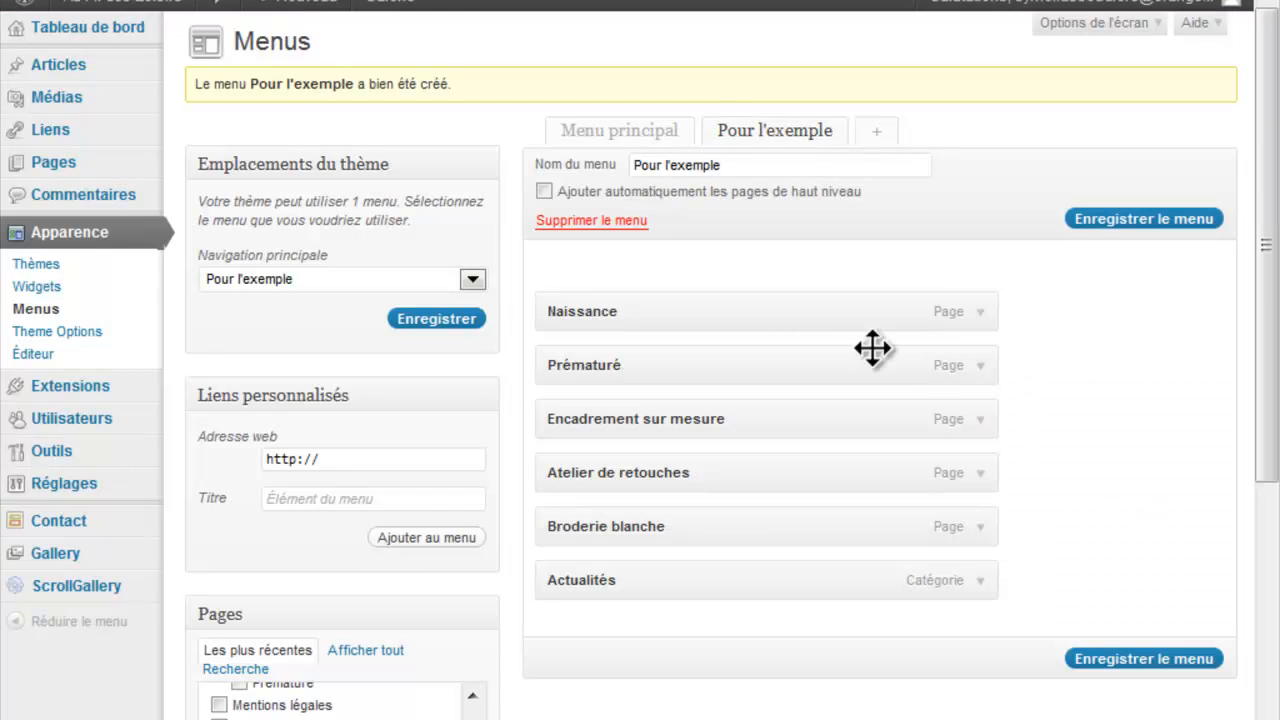
Arrange the menu with Broderie blanche first, Atelier de retouches as its sub-item and Encadrement sur mesure nested one level deeper.
drag(697, 531, 697, 314)
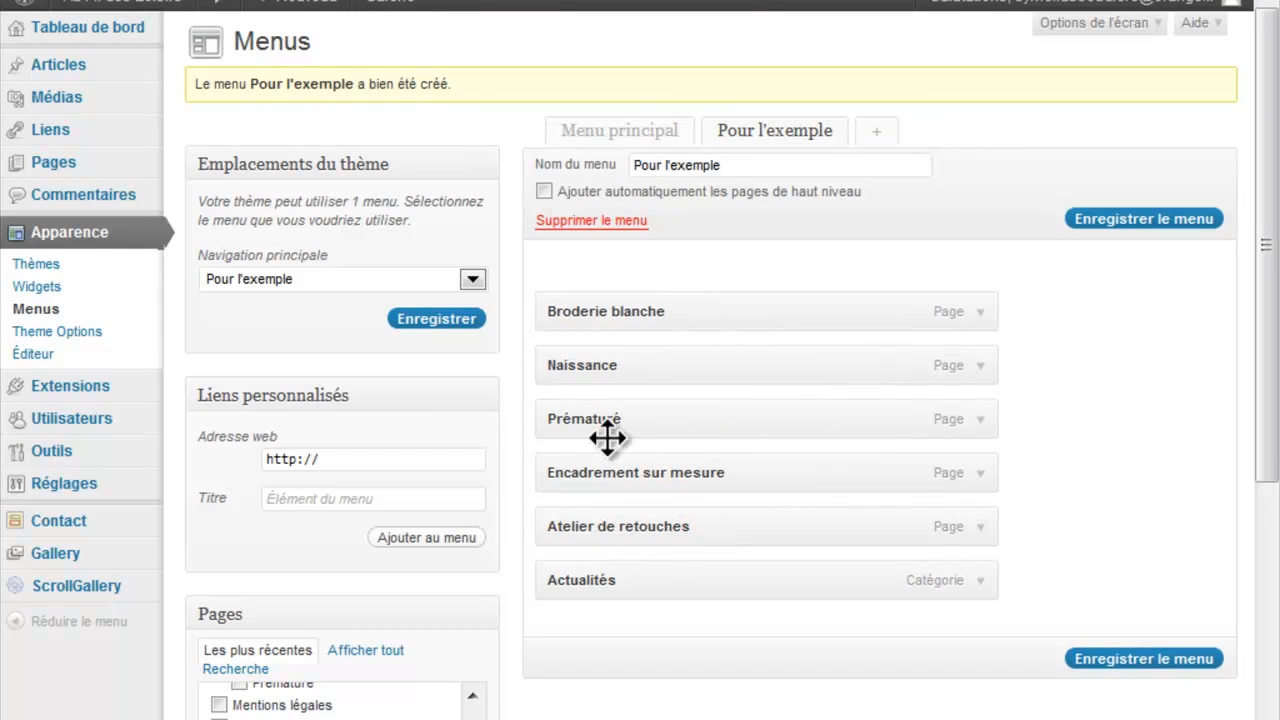
mouse_move(606, 531)
mouse_down()
mouse_move(634, 349)
mouse_move(571, 349)
mouse_move(619, 358)
mouse_up()
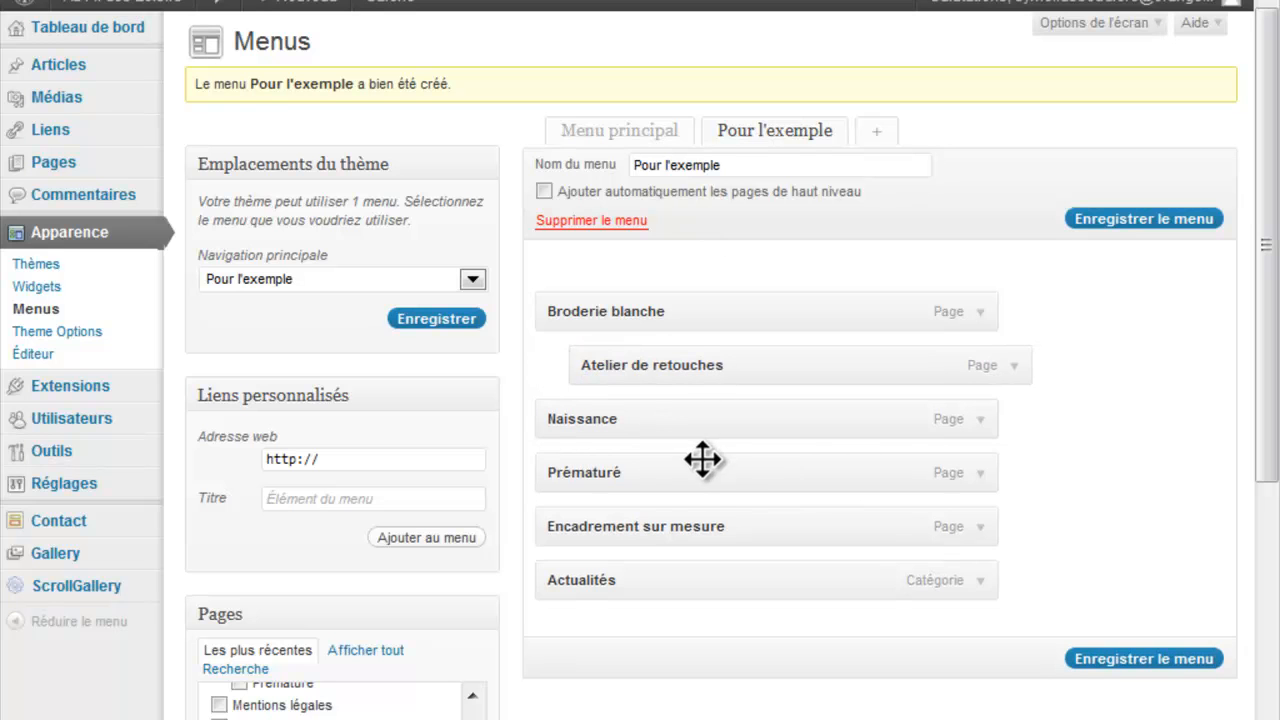
mouse_move(690, 526)
mouse_down()
mouse_move(700, 420)
mouse_move(746, 397)
mouse_move(758, 410)
mouse_up()
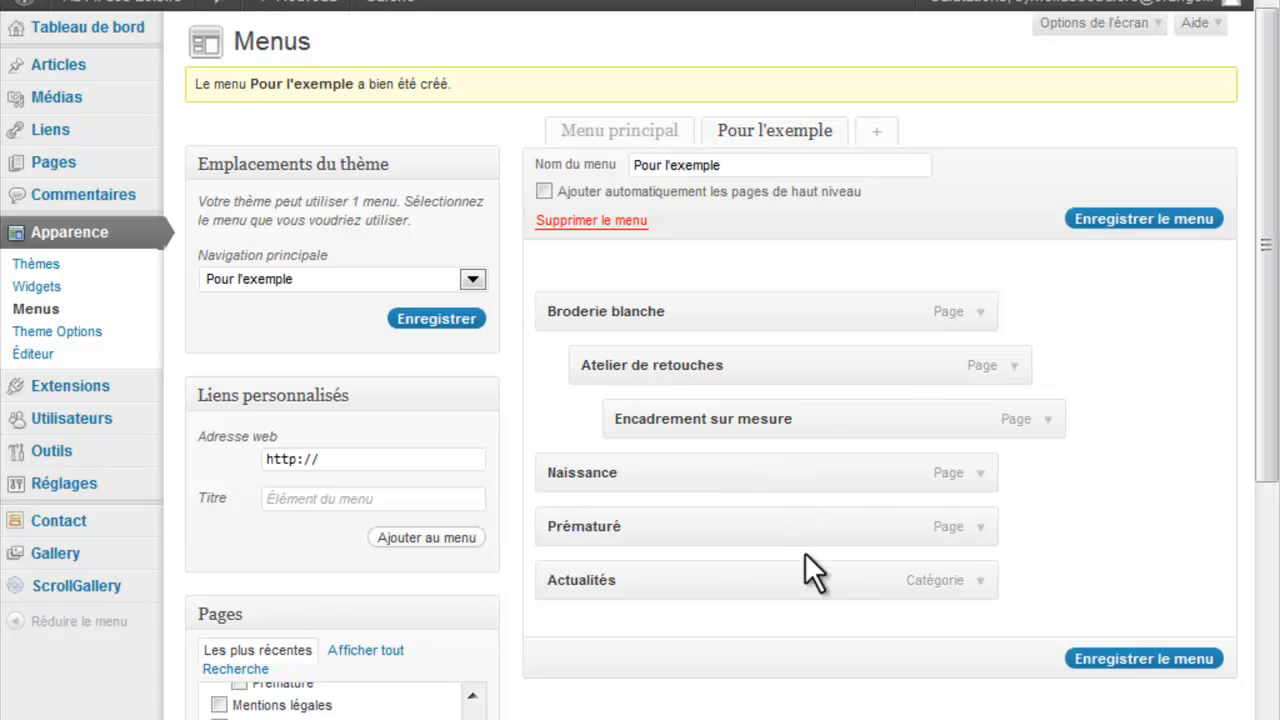
Move Actualités to the first position above Broderie blanche and save the menu.
drag(660, 585, 654, 296)
click(1157, 657)
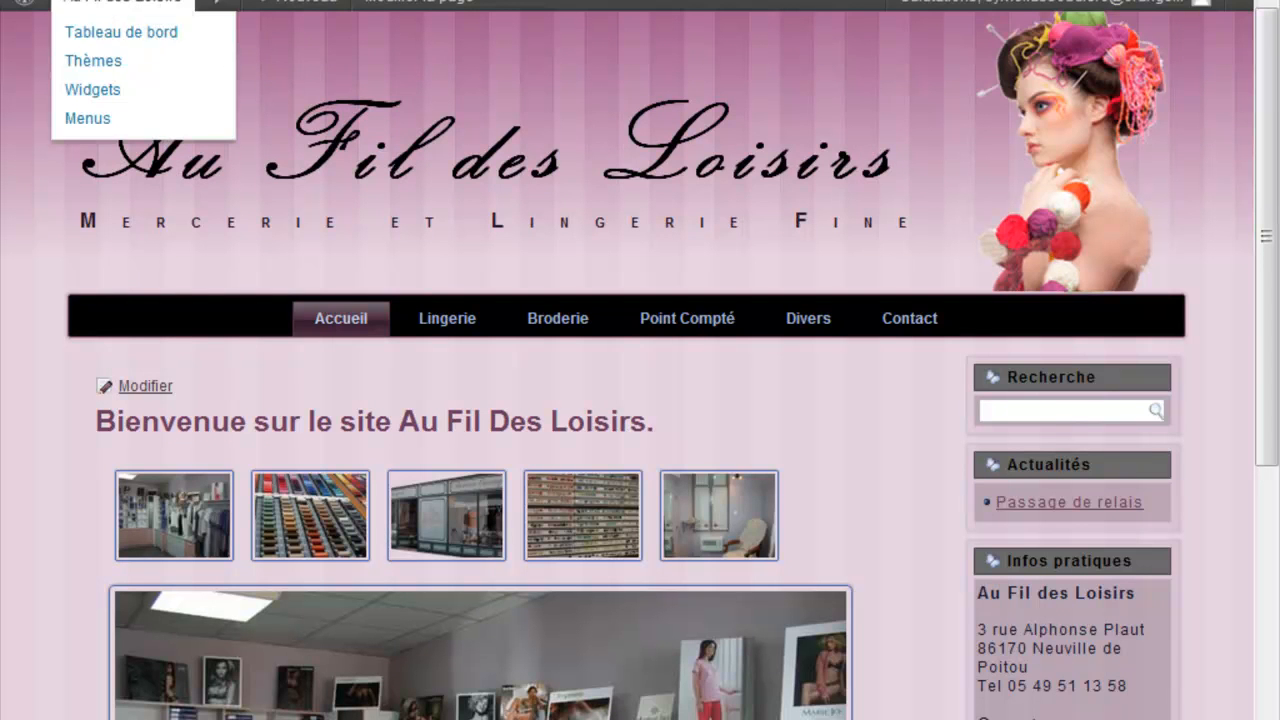
Reload the public site and inspect the nested sub-items under Broderie blanche in the navigation bar.
click(745, 170)
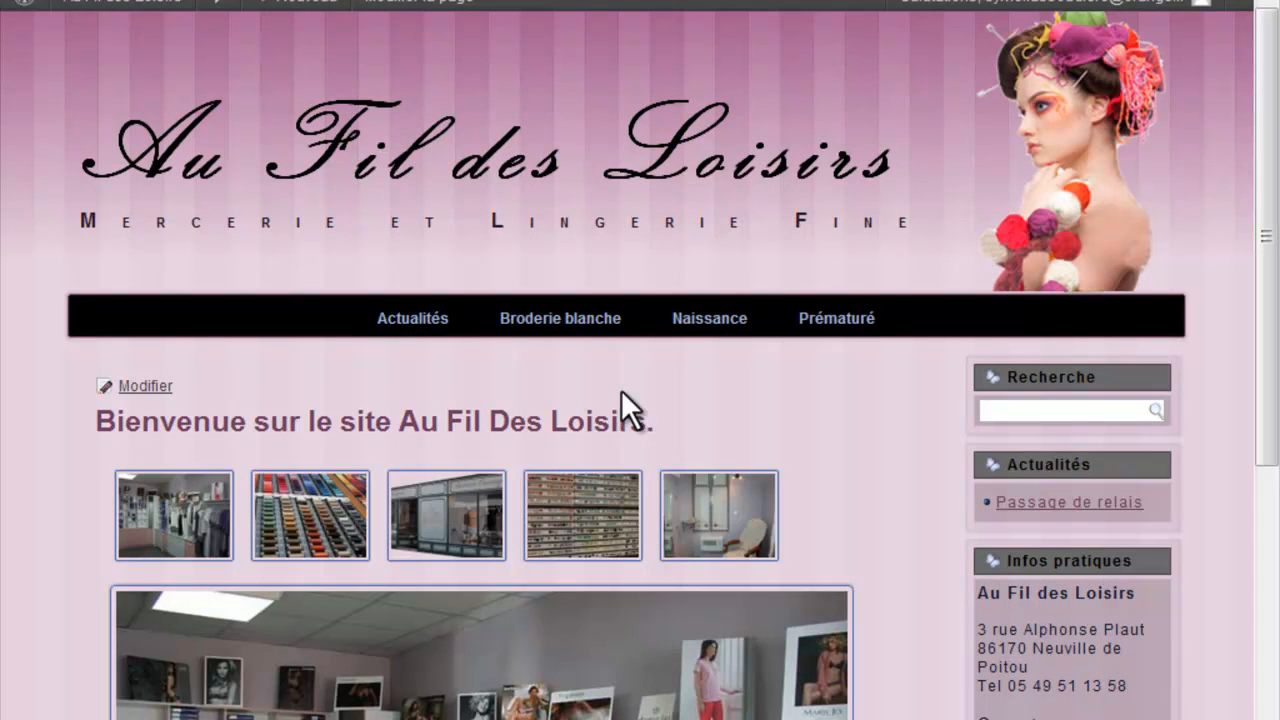
mouse_move(586, 320)
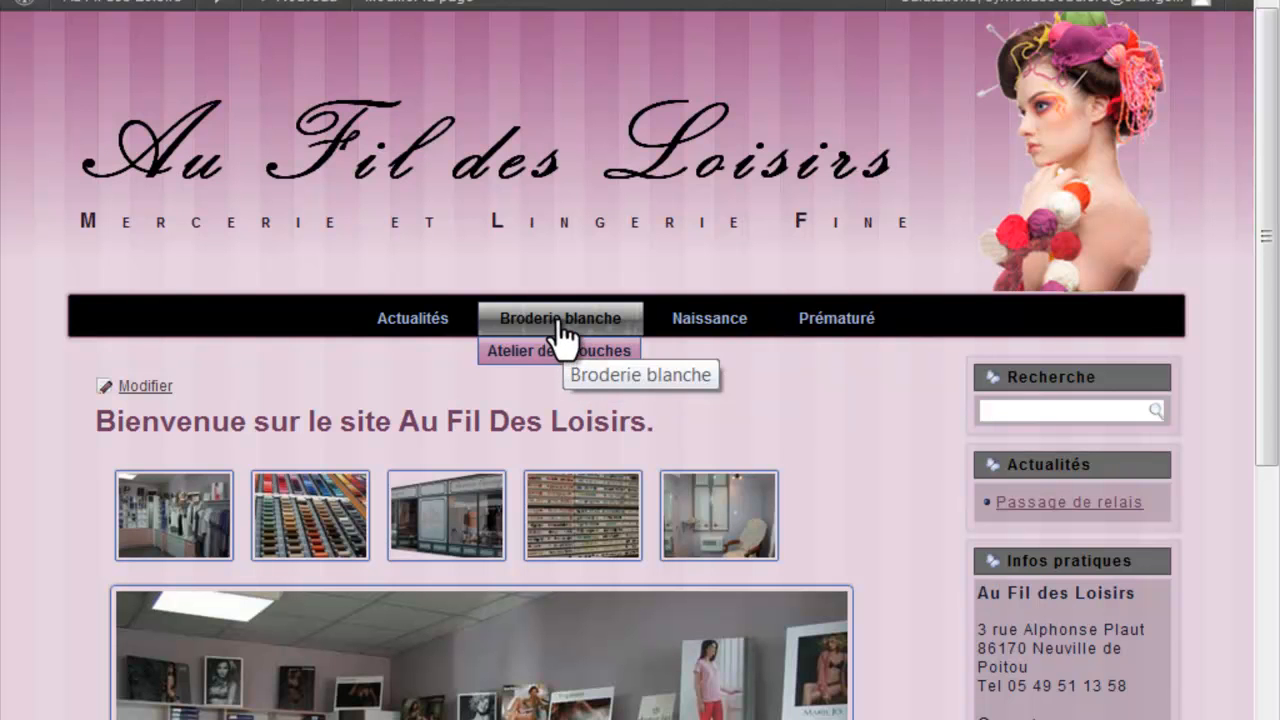
mouse_move(582, 358)
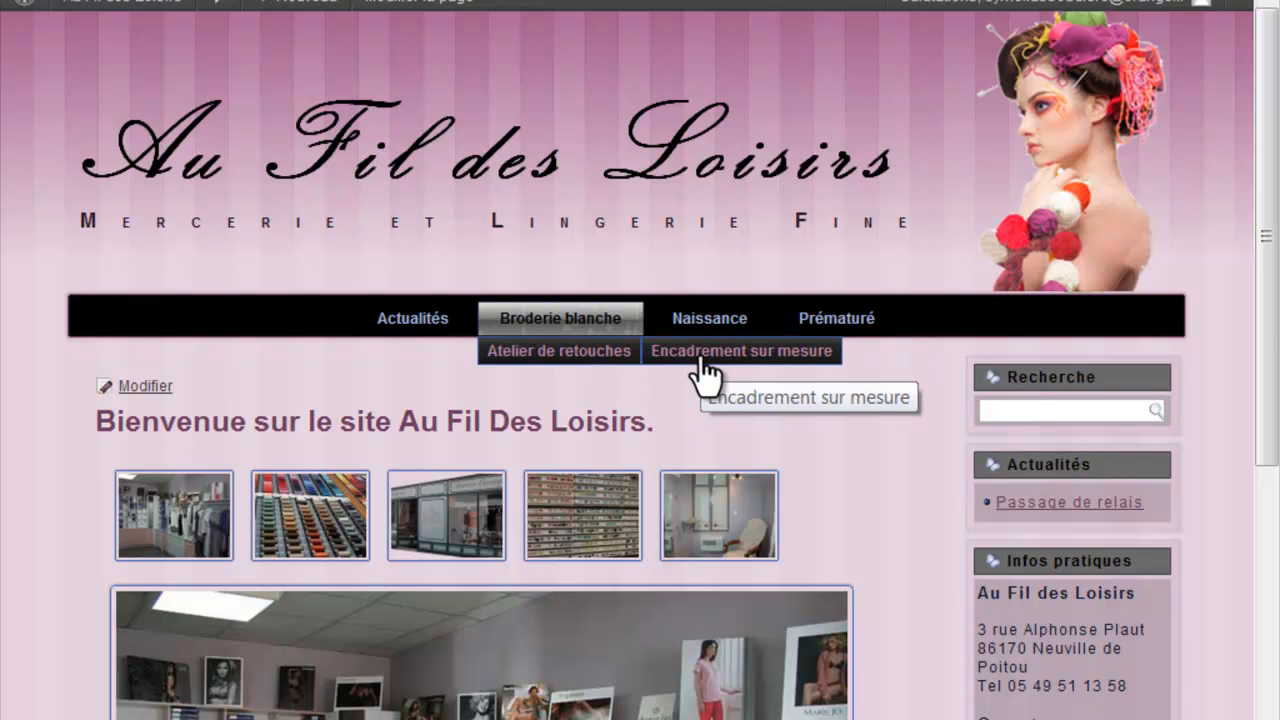